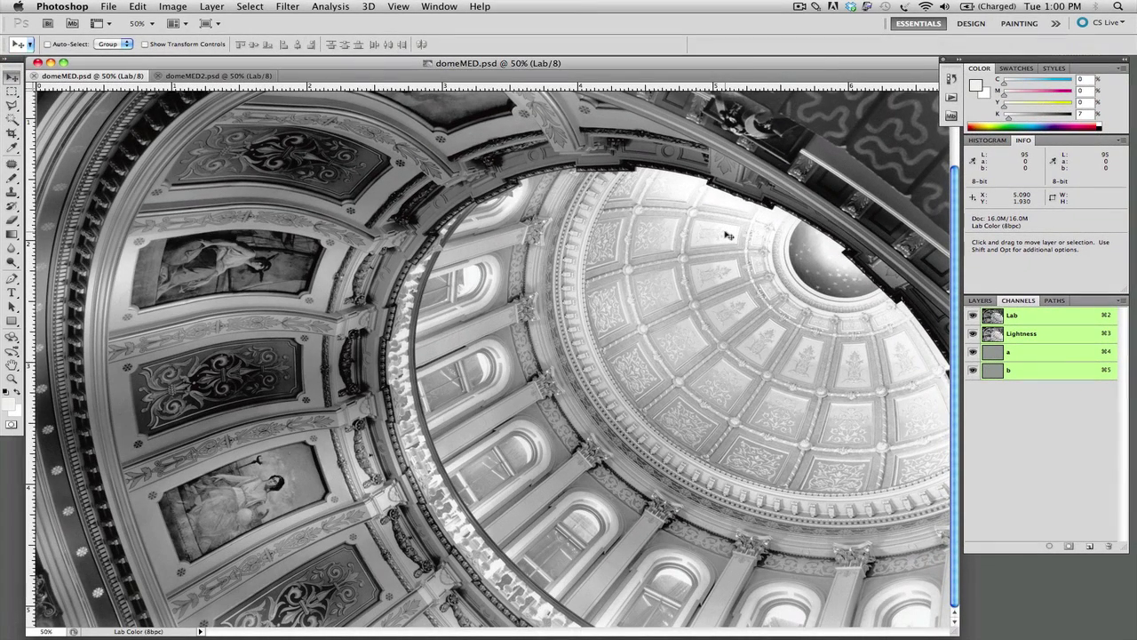
Copy the entire dome photo and paste it into a new Alpha 1 channel
{"action": "key", "text": "super+a"}
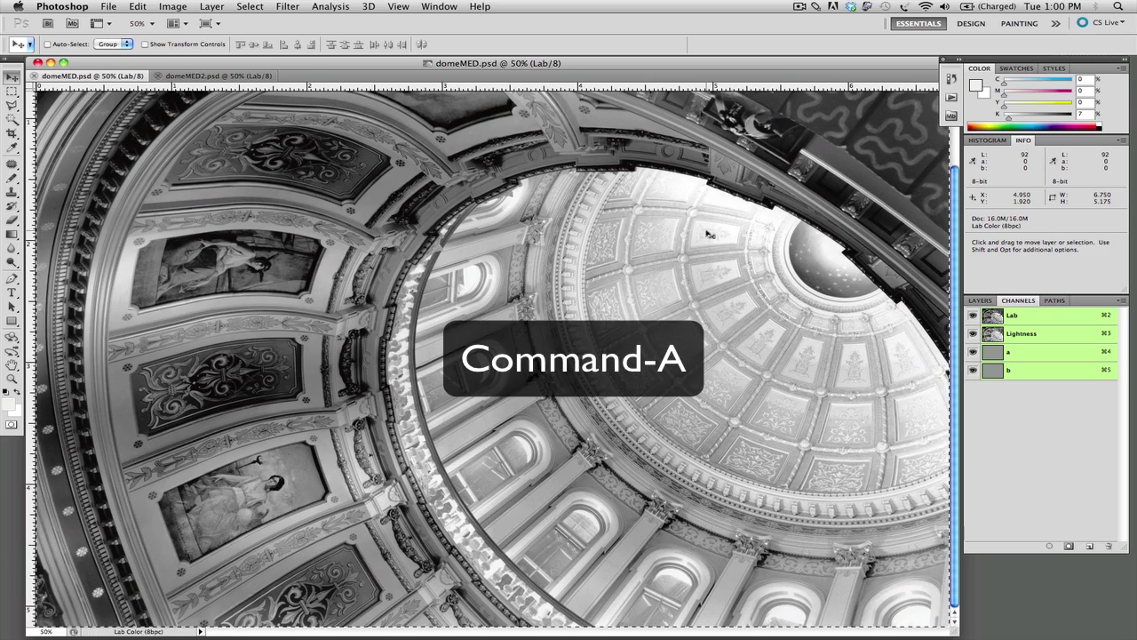
{"action": "key", "text": "super+c"}
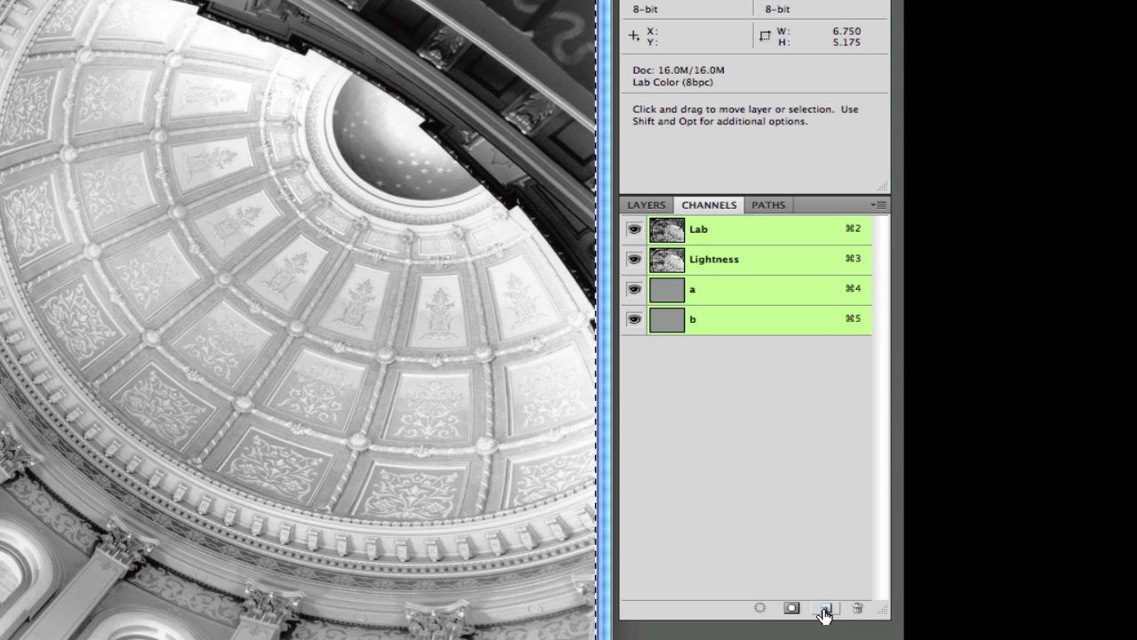
{"action": "left_click", "coordinate": [825, 609]}
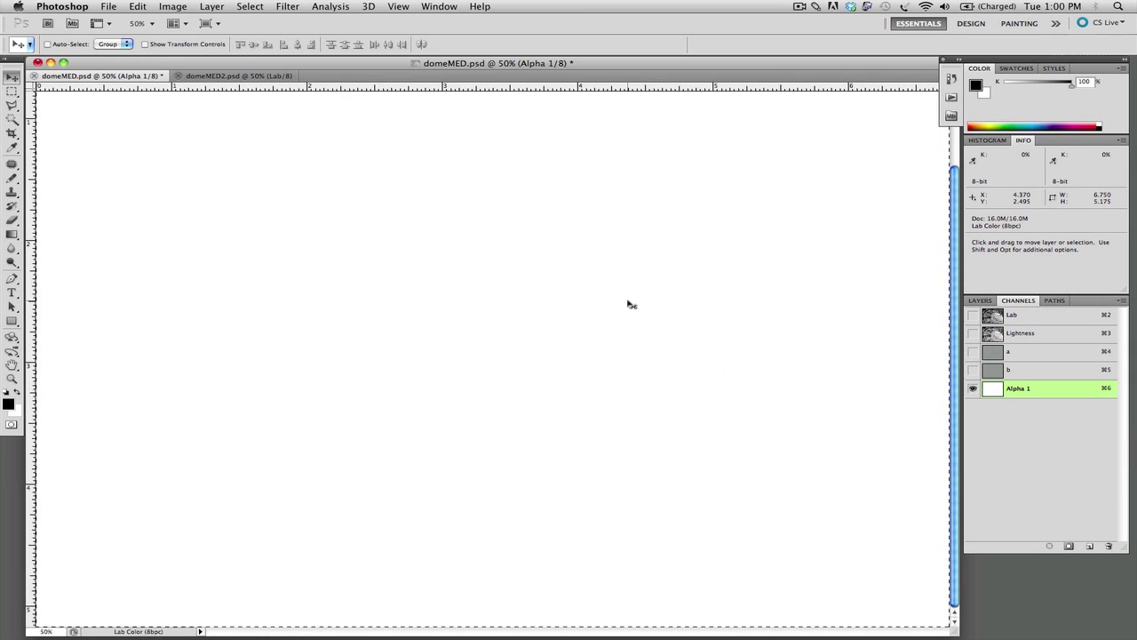
{"action": "key", "text": "super+v"}
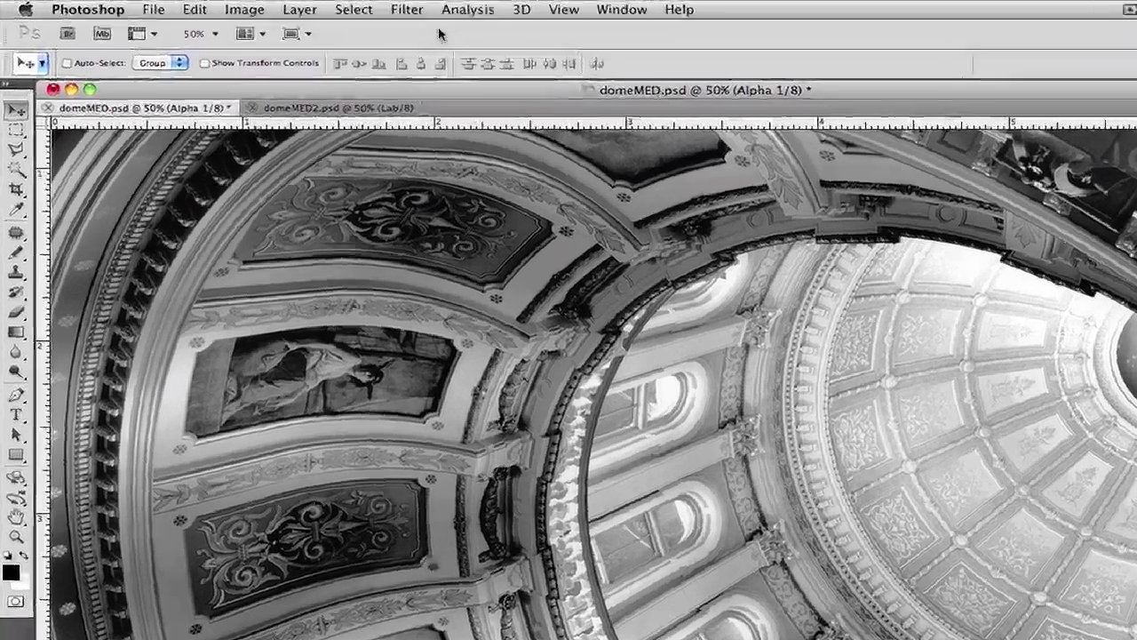
Apply Filter > Stylize > Find Edges to the Alpha 1 channel
{"action": "left_click", "coordinate": [287, 8]}
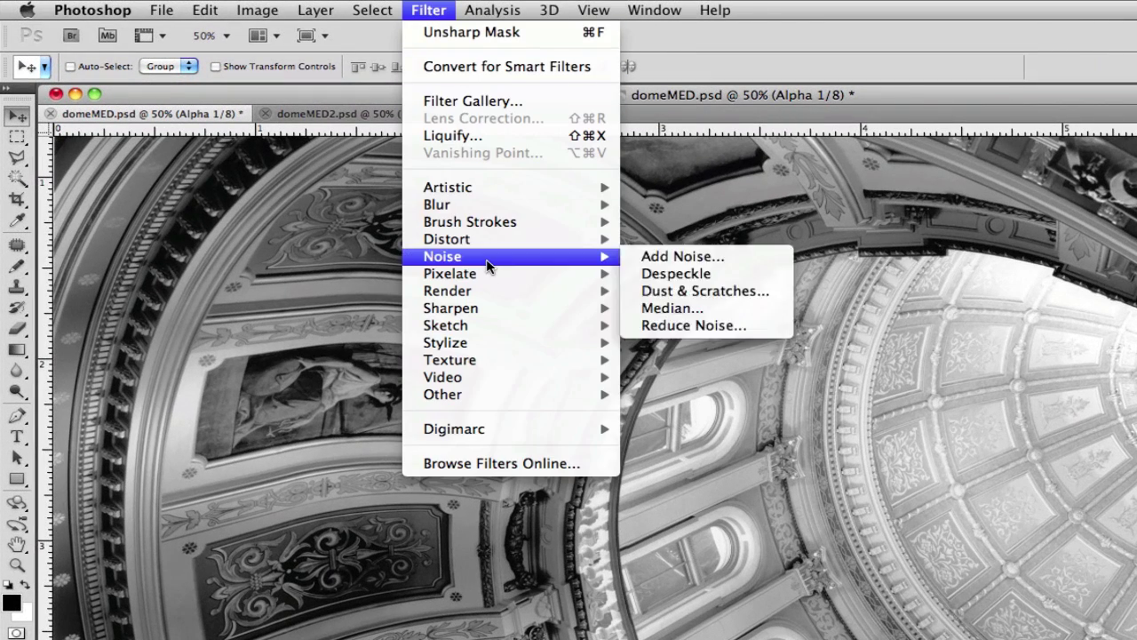
{"action": "mouse_move", "coordinate": [495, 359]}
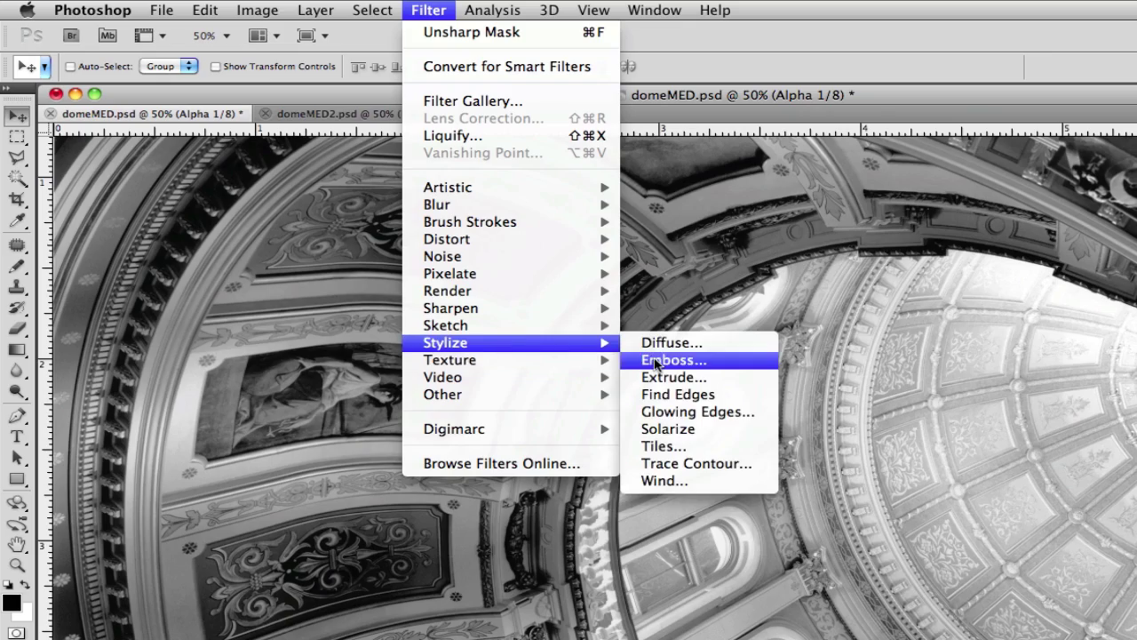
{"action": "left_click", "coordinate": [694, 402]}
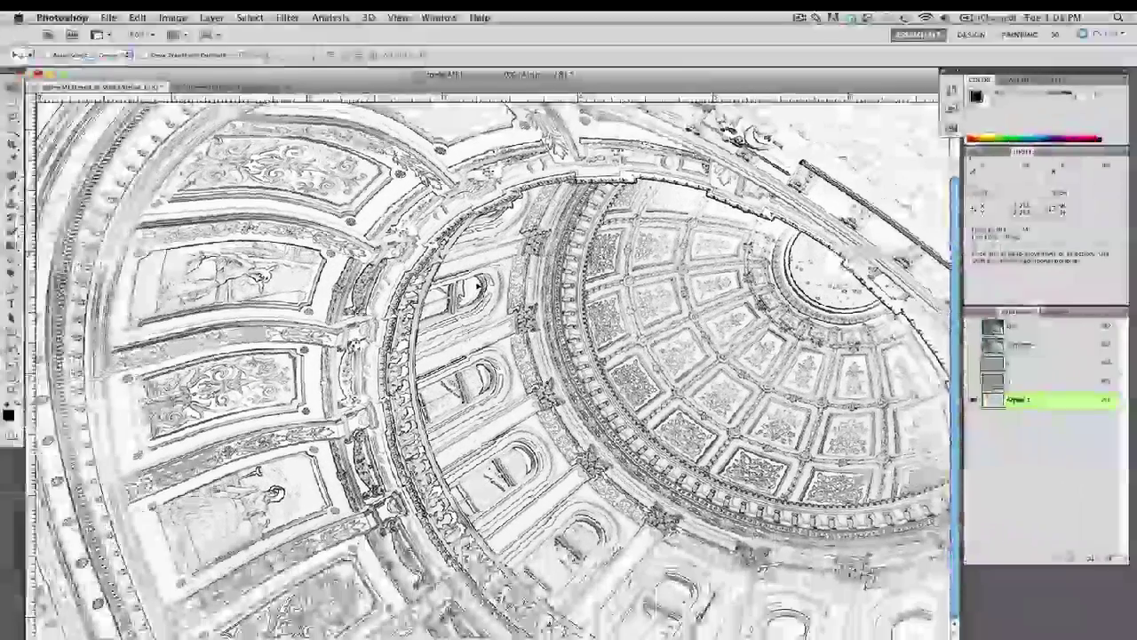
Steepen the Alpha 1 Curves by pulling both endpoints inward for bold black outlines on white
{"action": "key", "text": "super+m"}
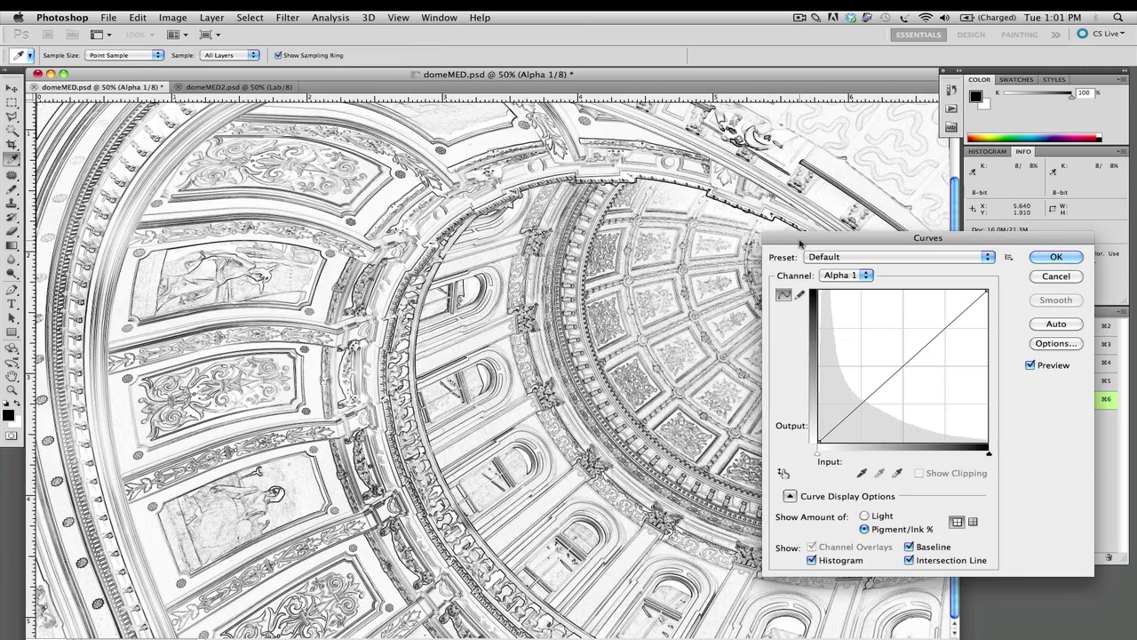
{"action": "left_click_drag", "start_coordinate": [794, 242], "coordinate": [644, 284]}
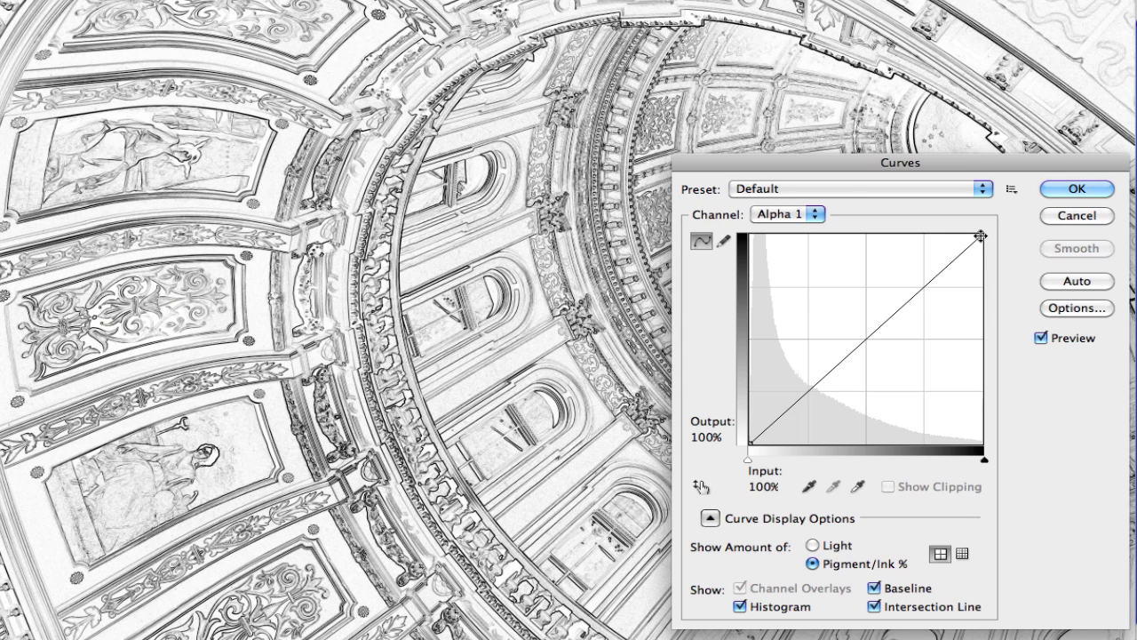
{"action": "left_click", "coordinate": [981, 235]}
{"action": "left_click_drag", "start_coordinate": [981, 234], "coordinate": [866, 221]}
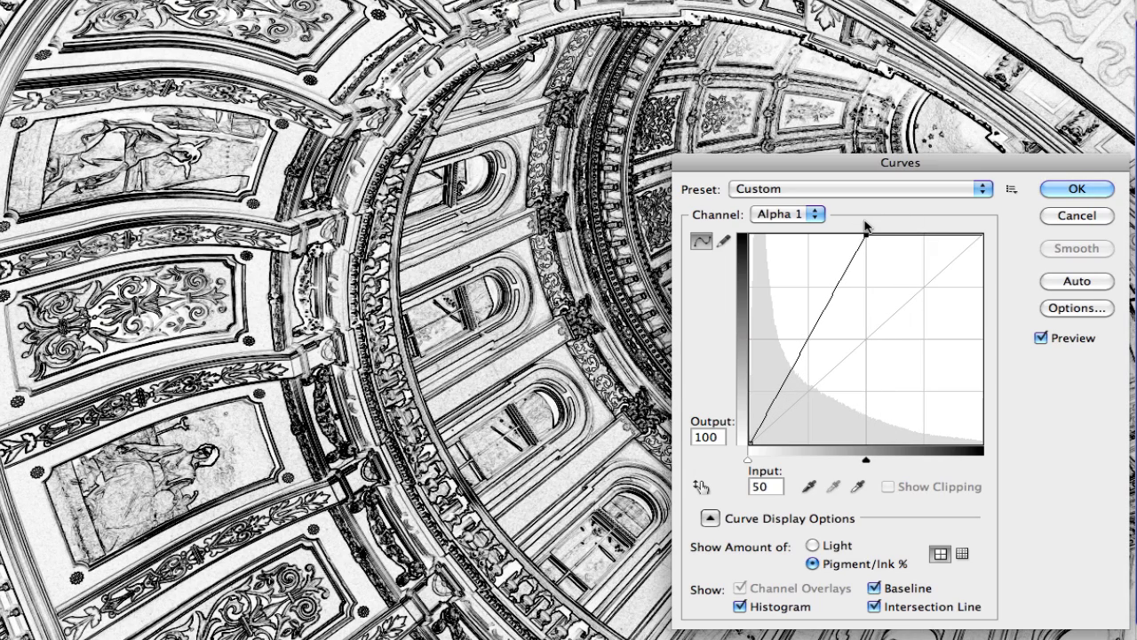
{"action": "left_click", "coordinate": [752, 443]}
{"action": "left_click_drag", "start_coordinate": [752, 443], "coordinate": [797, 445]}
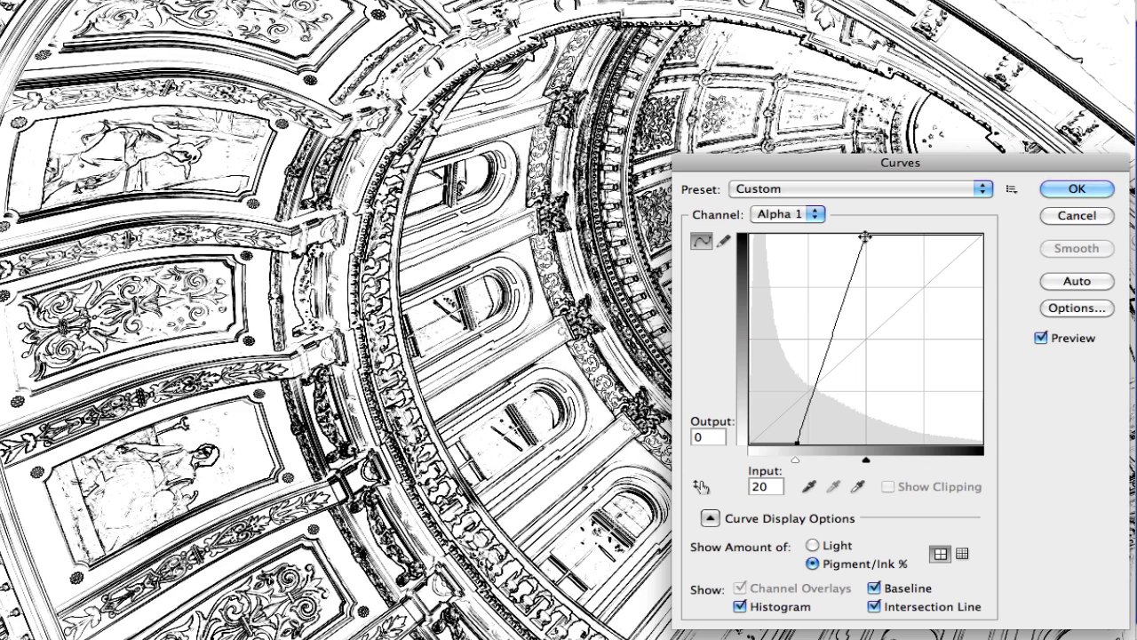
{"action": "left_click_drag", "start_coordinate": [864, 236], "coordinate": [820, 234]}
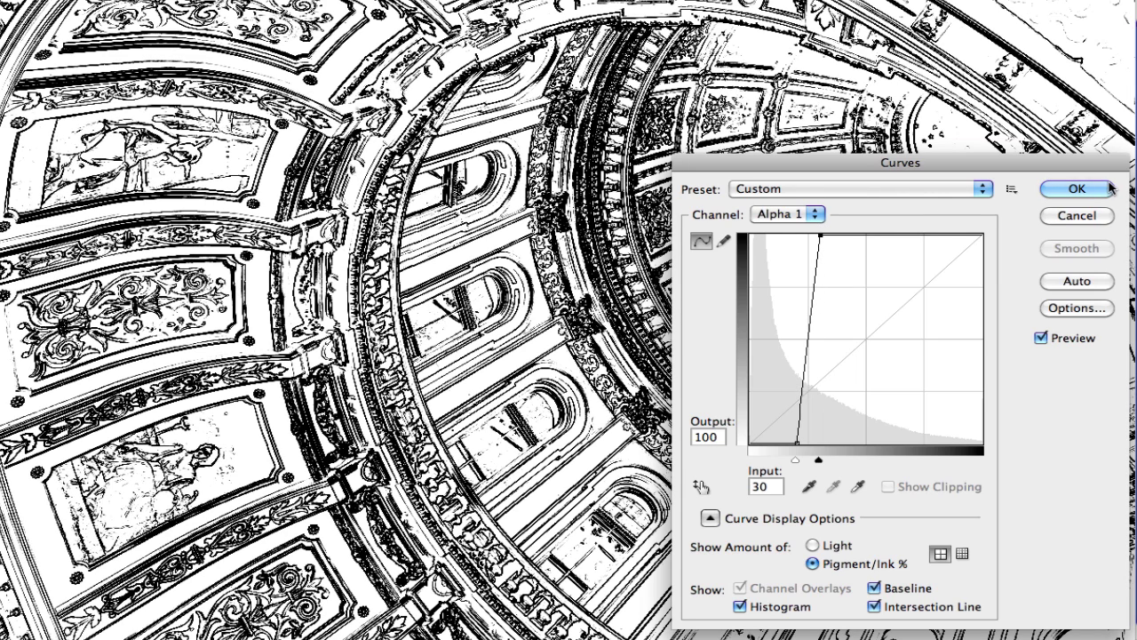
{"action": "left_click", "coordinate": [1077, 189]}
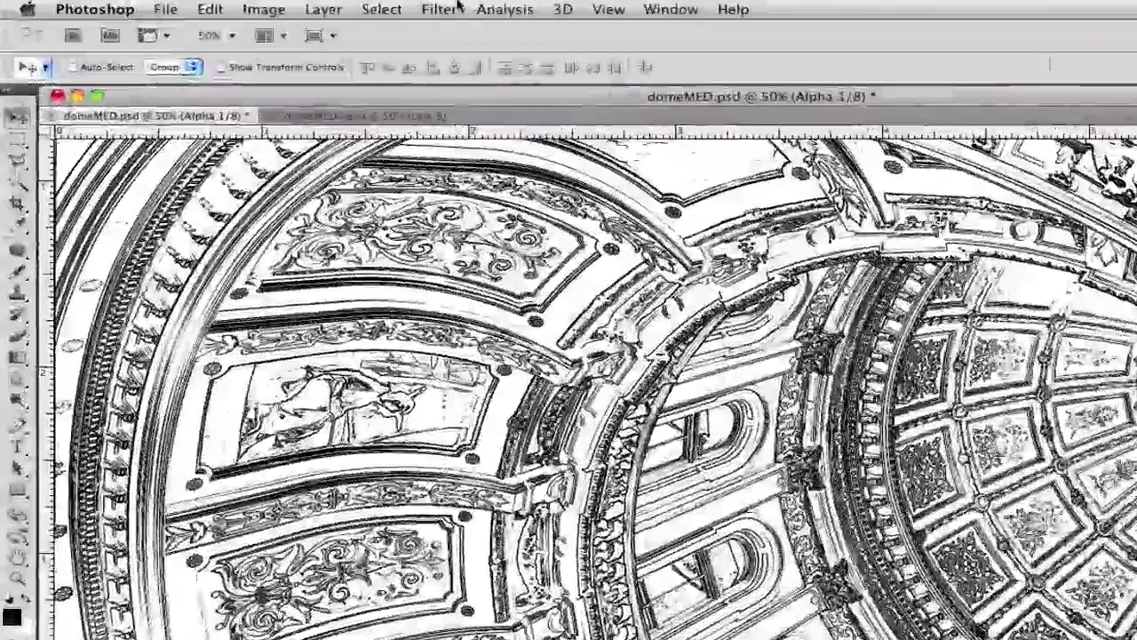
Blur the Alpha 1 edge mask with a 2.5-pixel Gaussian Blur
{"action": "left_click", "coordinate": [442, 9]}
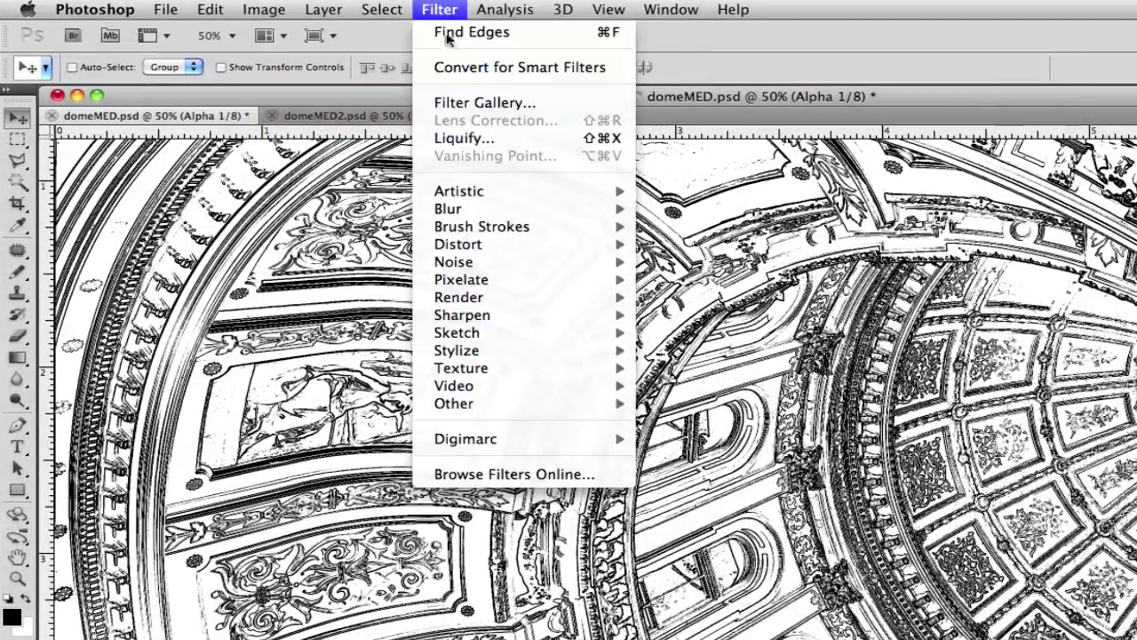
{"action": "mouse_move", "coordinate": [476, 213]}
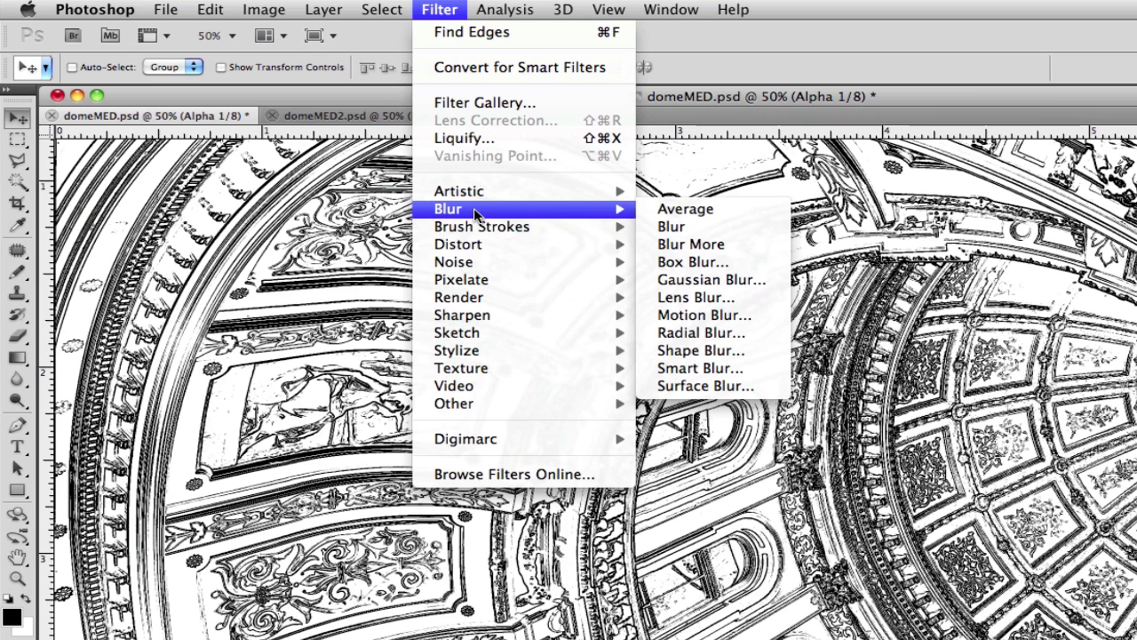
{"action": "left_click", "coordinate": [692, 282]}
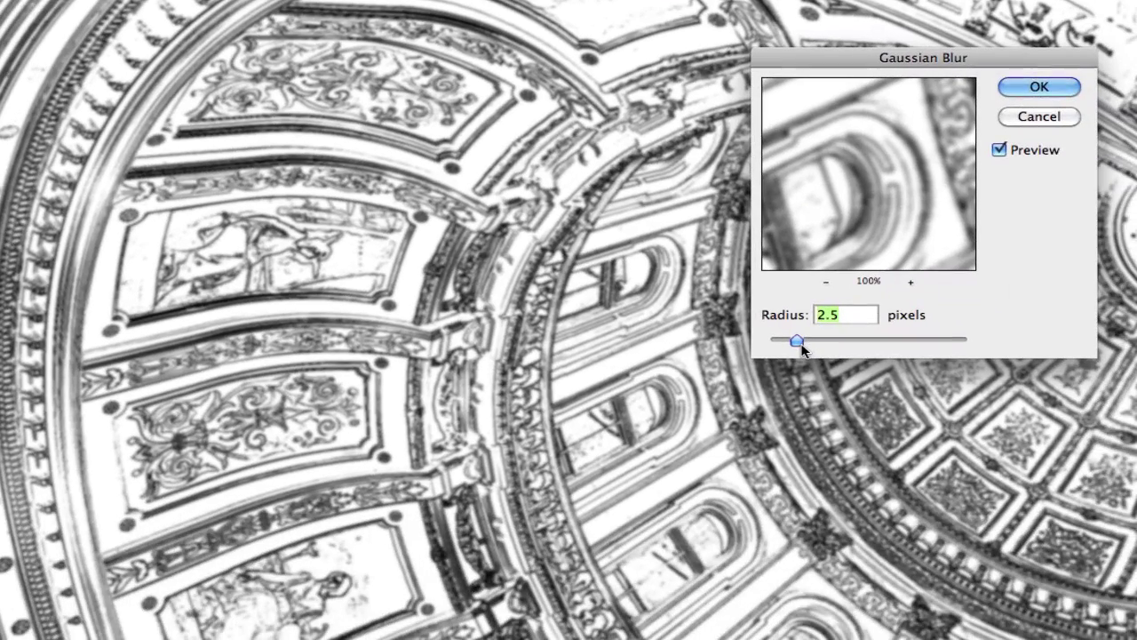
{"action": "left_click_drag", "start_coordinate": [802, 345], "coordinate": [797, 339]}
{"action": "left_click_drag", "start_coordinate": [797, 339], "coordinate": [796, 342]}
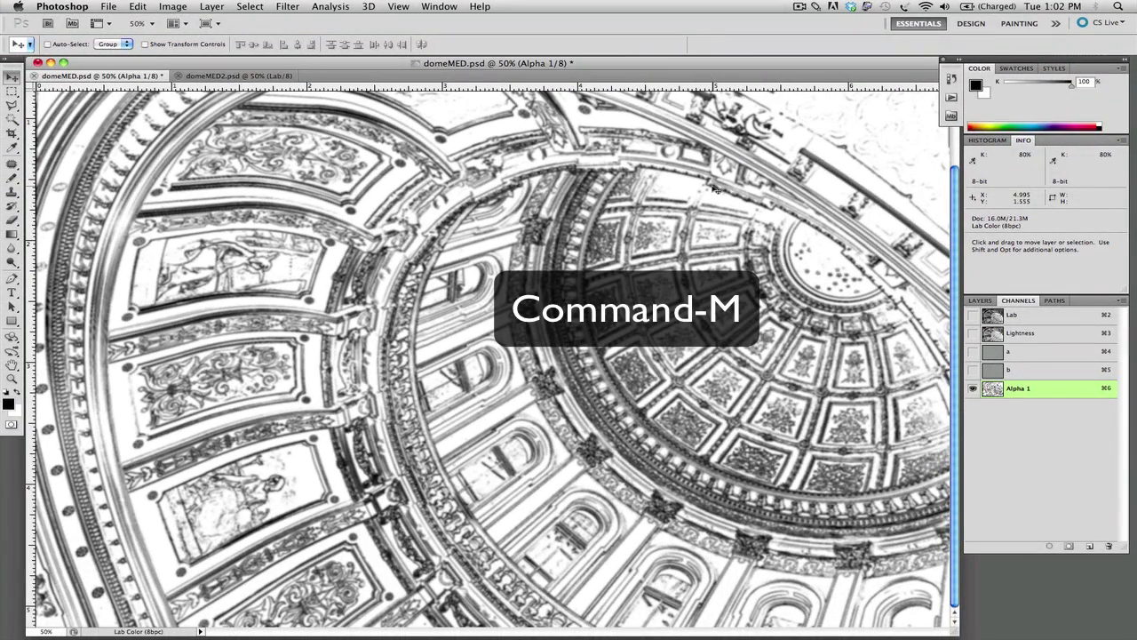
Apply a second Curves adjustment, dragging the top-right point left to thicken the blurred edges
{"action": "key", "text": "super+m"}
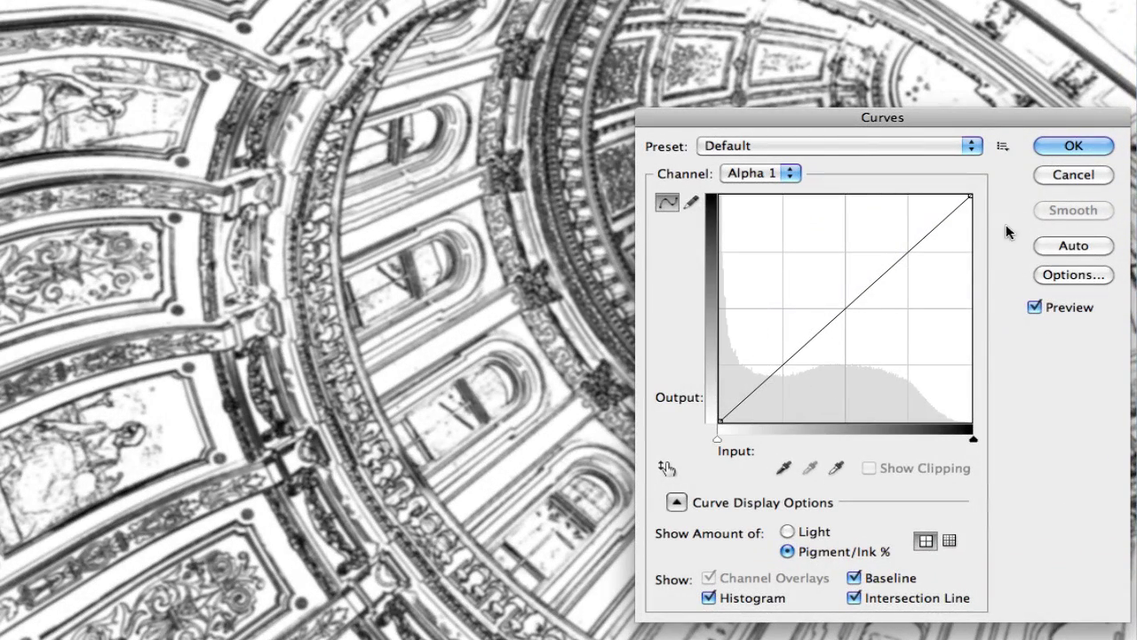
{"action": "left_click", "coordinate": [970, 196]}
{"action": "left_click_drag", "start_coordinate": [970, 195], "coordinate": [843, 194]}
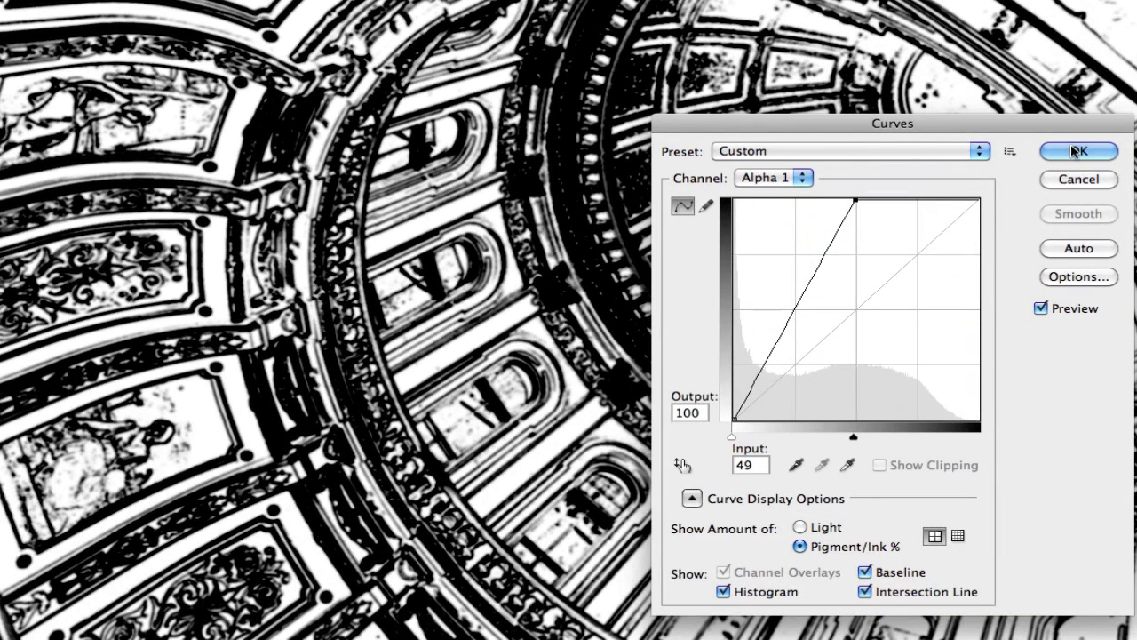
{"action": "left_click", "coordinate": [1076, 150]}
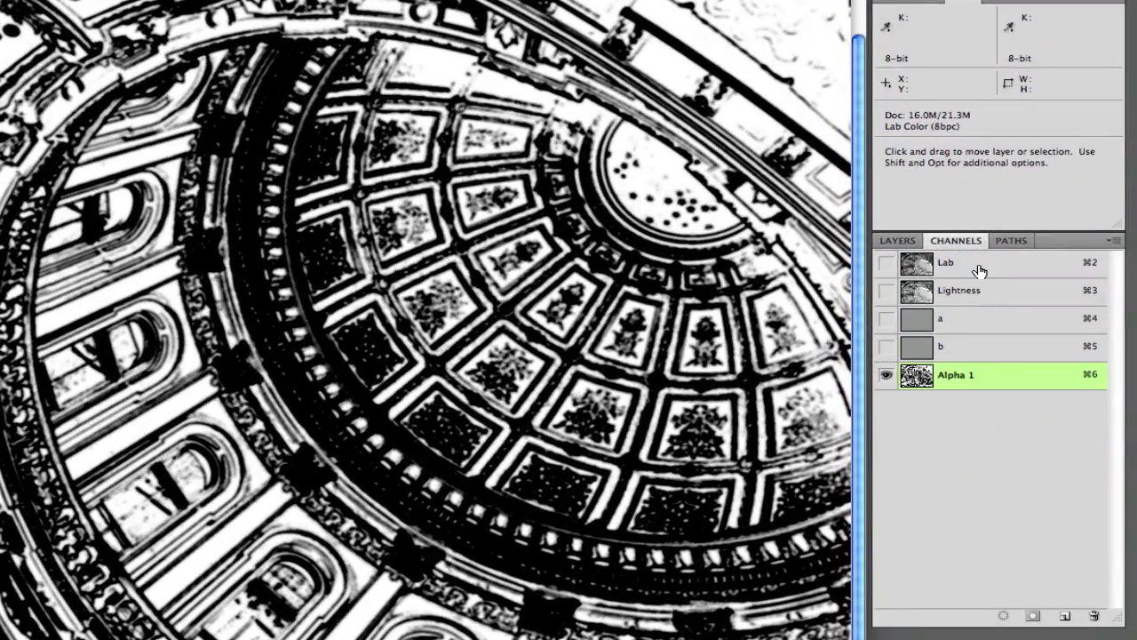
Return to the Lab composite and load Alpha 1 as the selection
{"action": "left_click", "coordinate": [980, 271]}
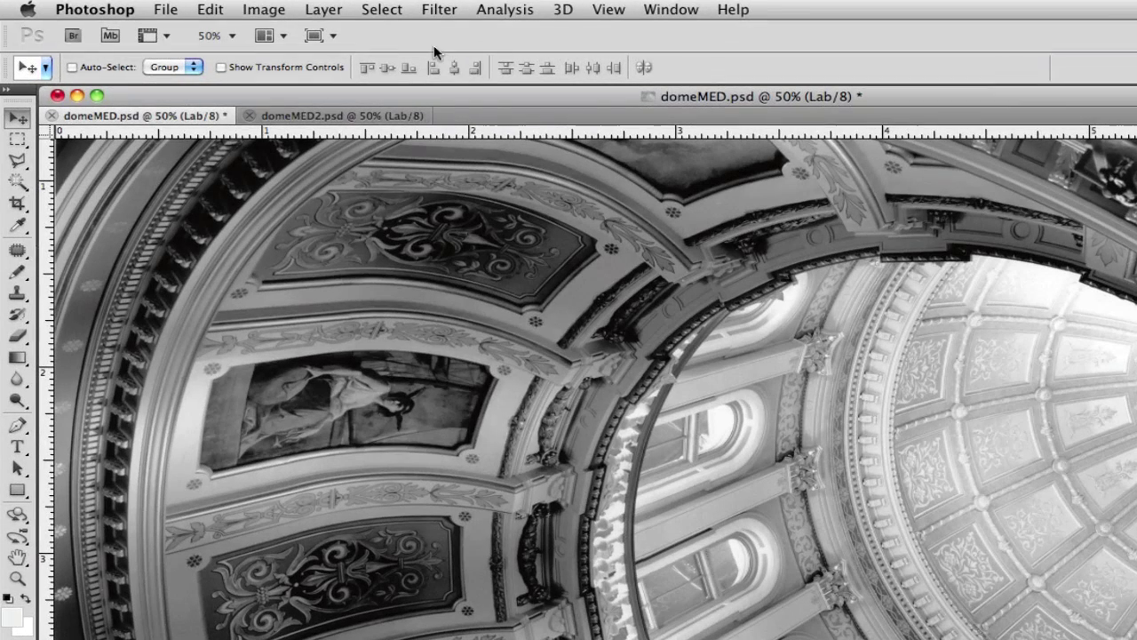
{"action": "left_click", "coordinate": [382, 10]}
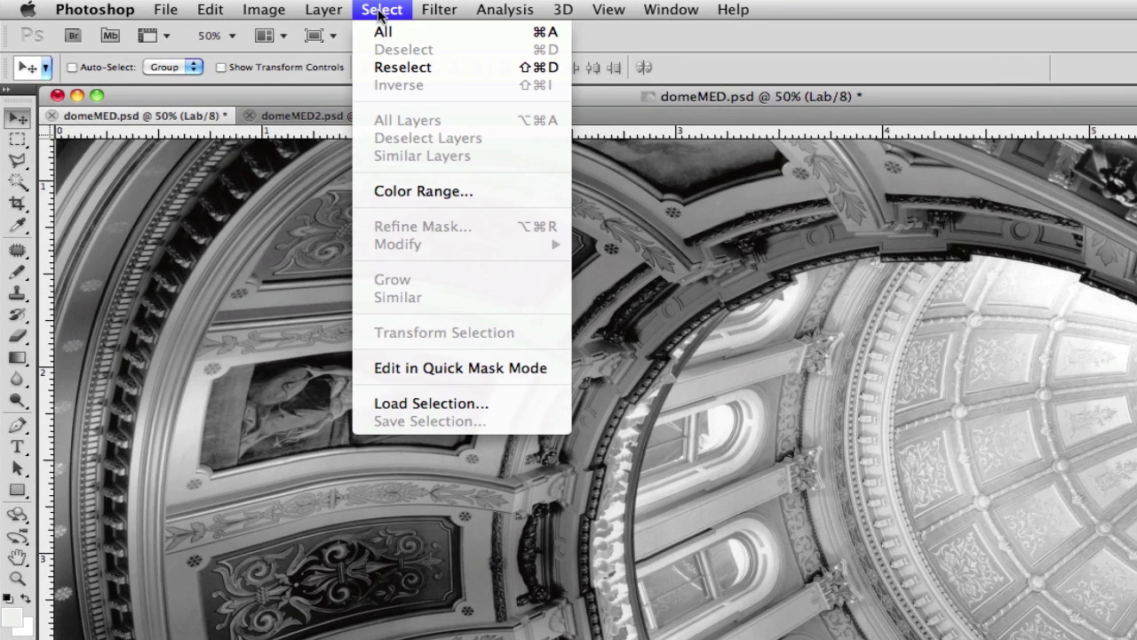
{"action": "left_click", "coordinate": [469, 405]}
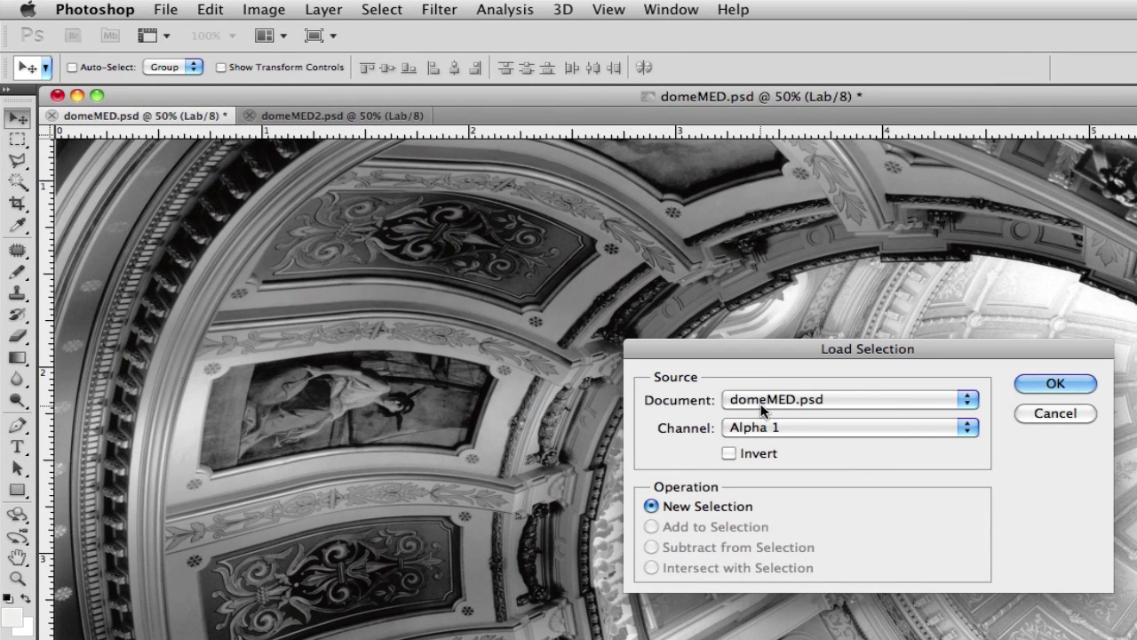
{"action": "left_click", "coordinate": [794, 428]}
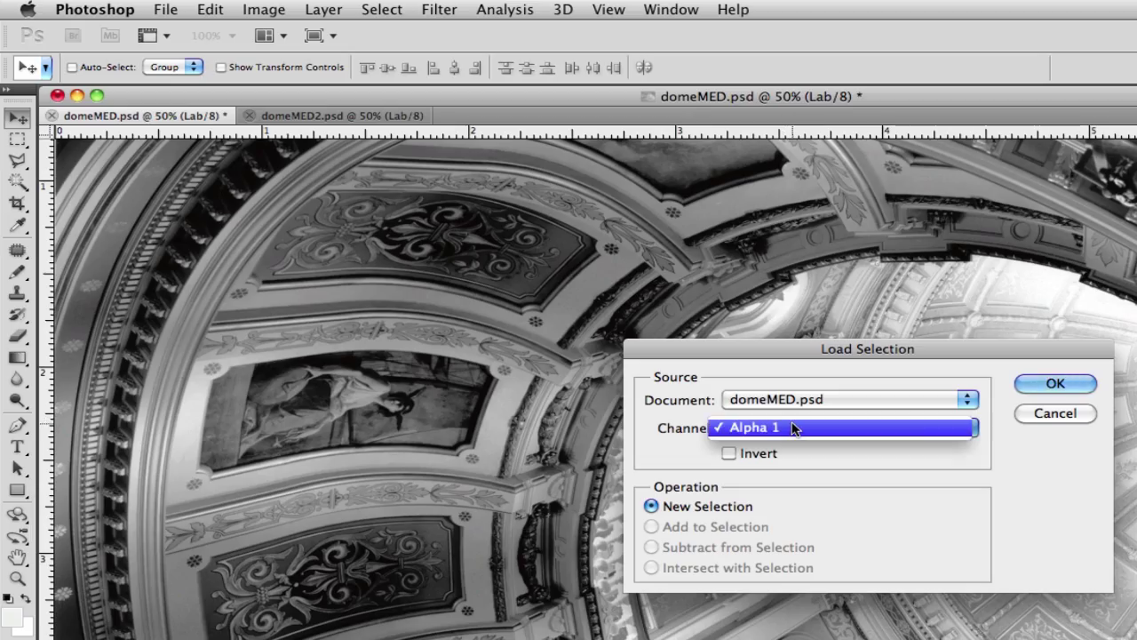
{"action": "left_click", "coordinate": [794, 428]}
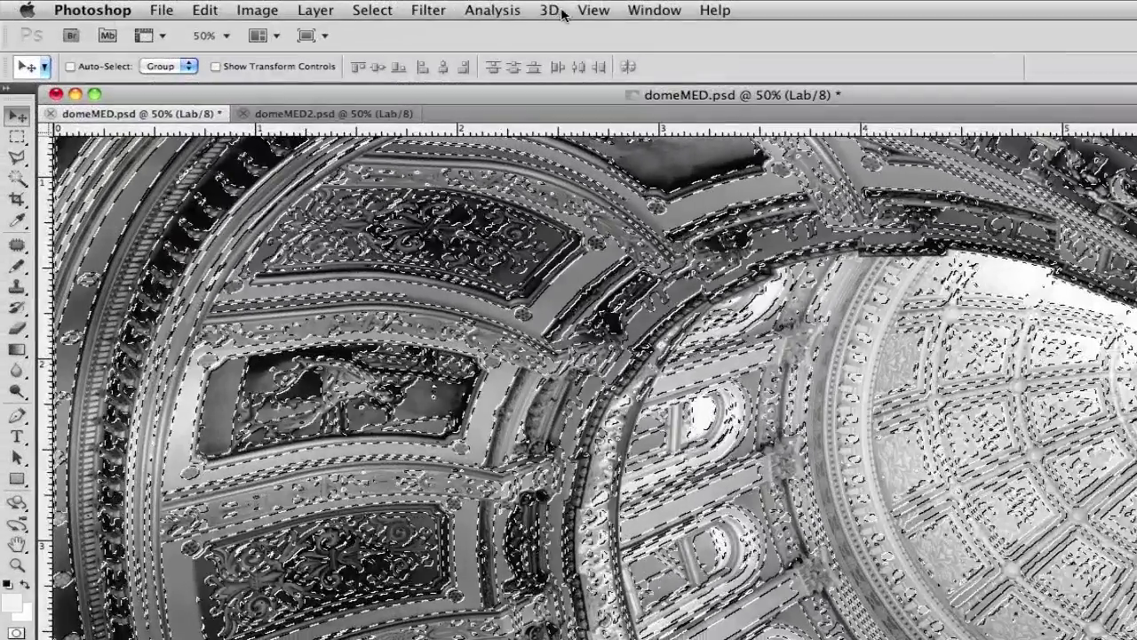
Hide the selection edges via View > Show
{"action": "left_click", "coordinate": [526, 9]}
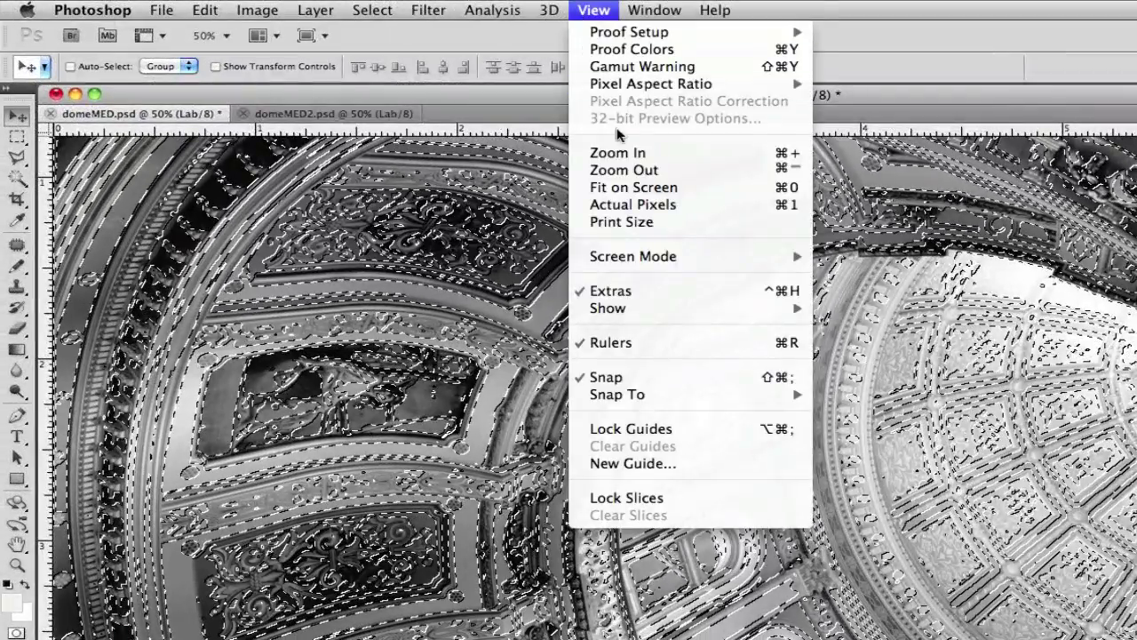
{"action": "mouse_move", "coordinate": [645, 308]}
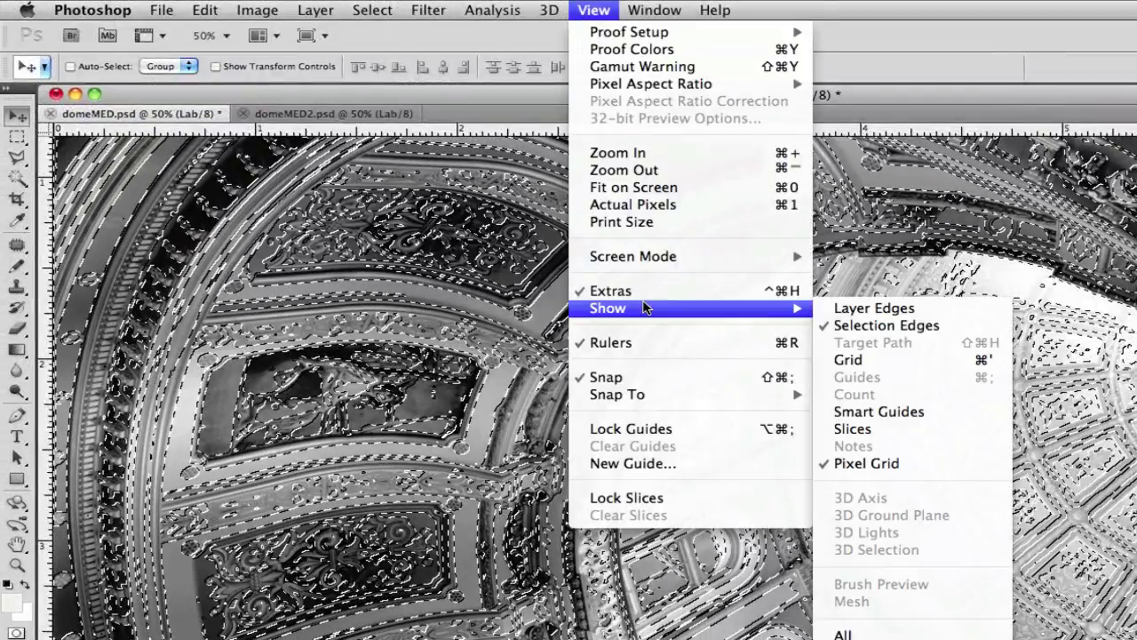
{"action": "left_click", "coordinate": [840, 326]}
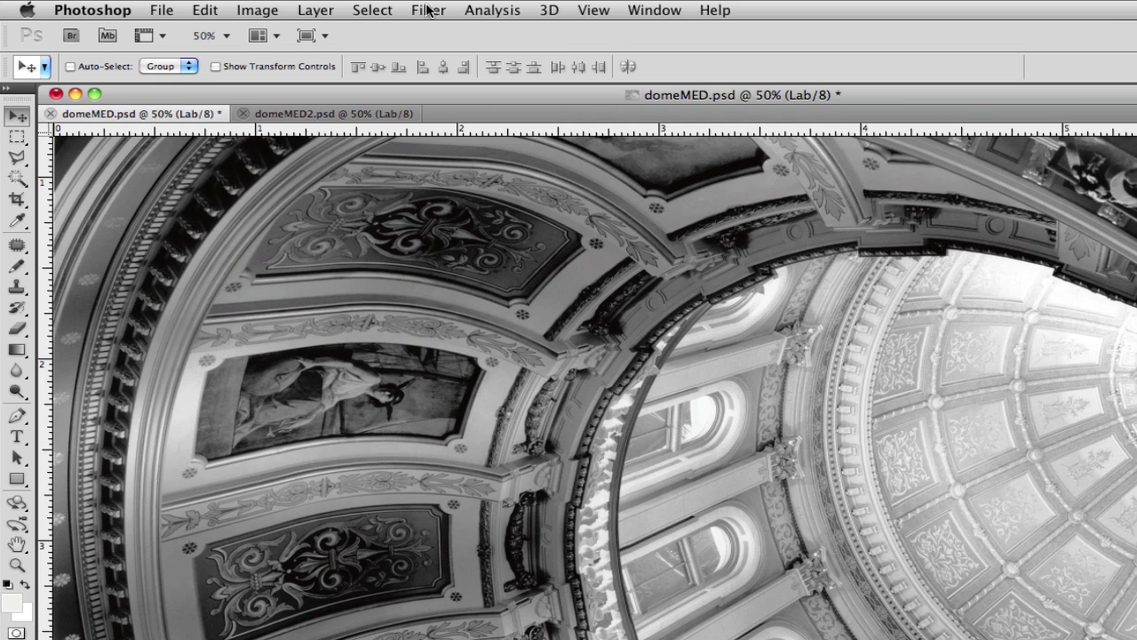
Open Filter > Sharpen > Unsharp Mask and move its dialog off the dome
{"action": "left_click", "coordinate": [427, 10]}
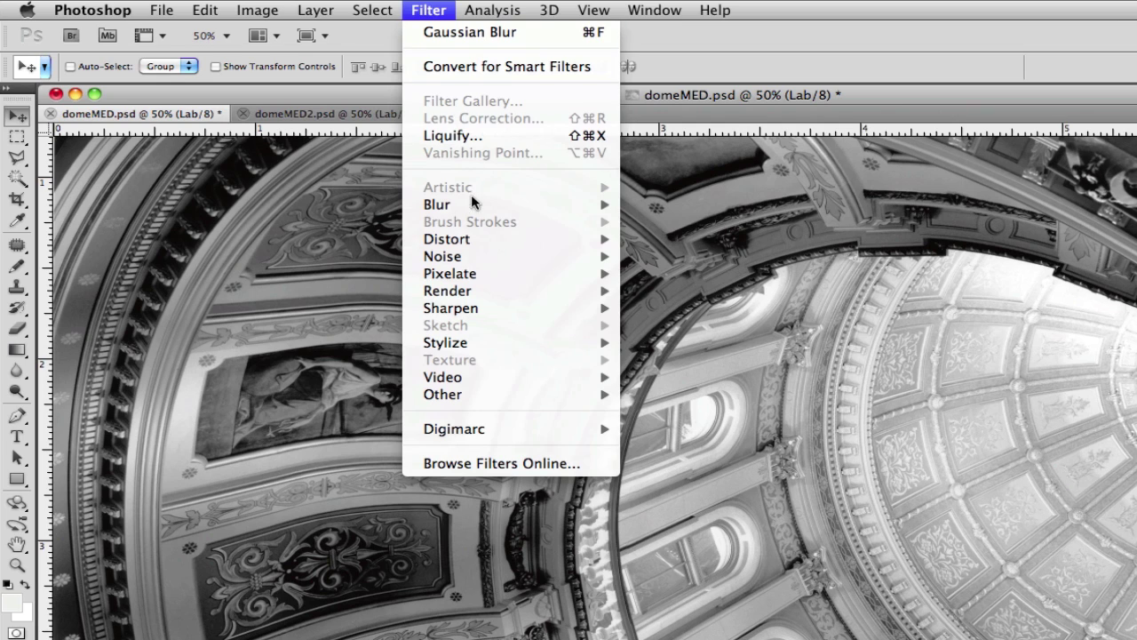
{"action": "mouse_move", "coordinate": [476, 309]}
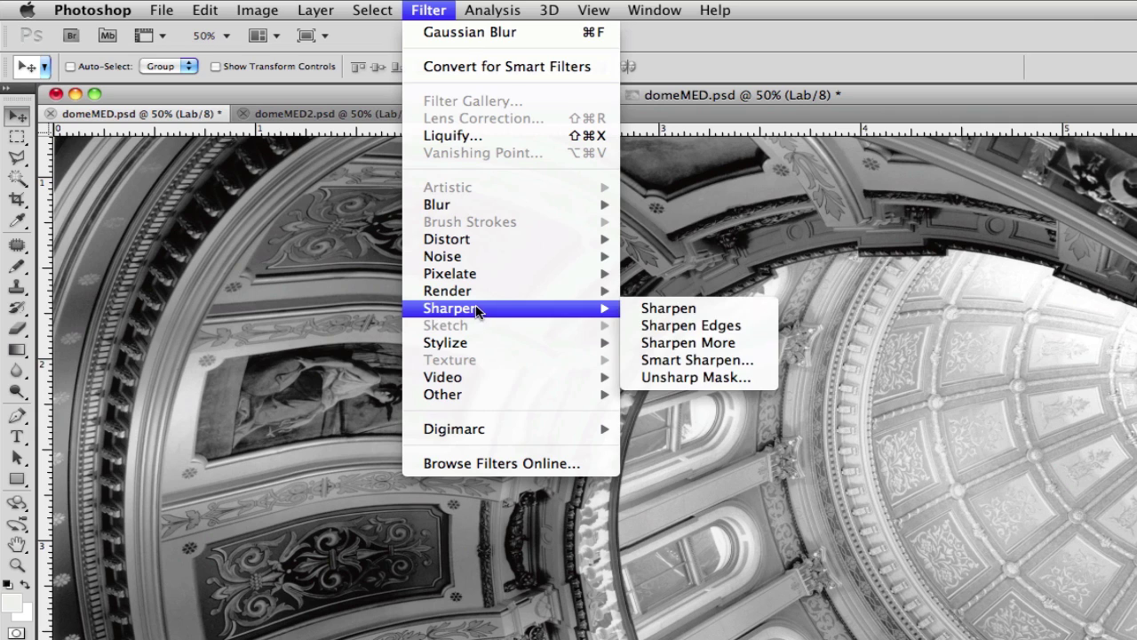
{"action": "left_click", "coordinate": [700, 377]}
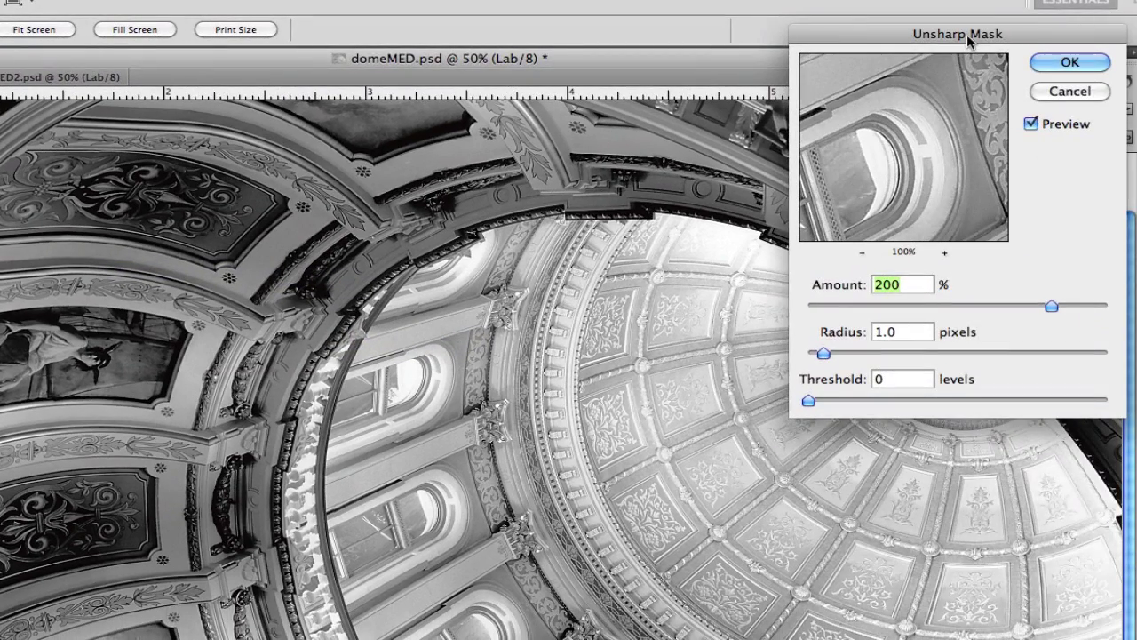
{"action": "left_click_drag", "start_coordinate": [967, 33], "coordinate": [841, 228]}
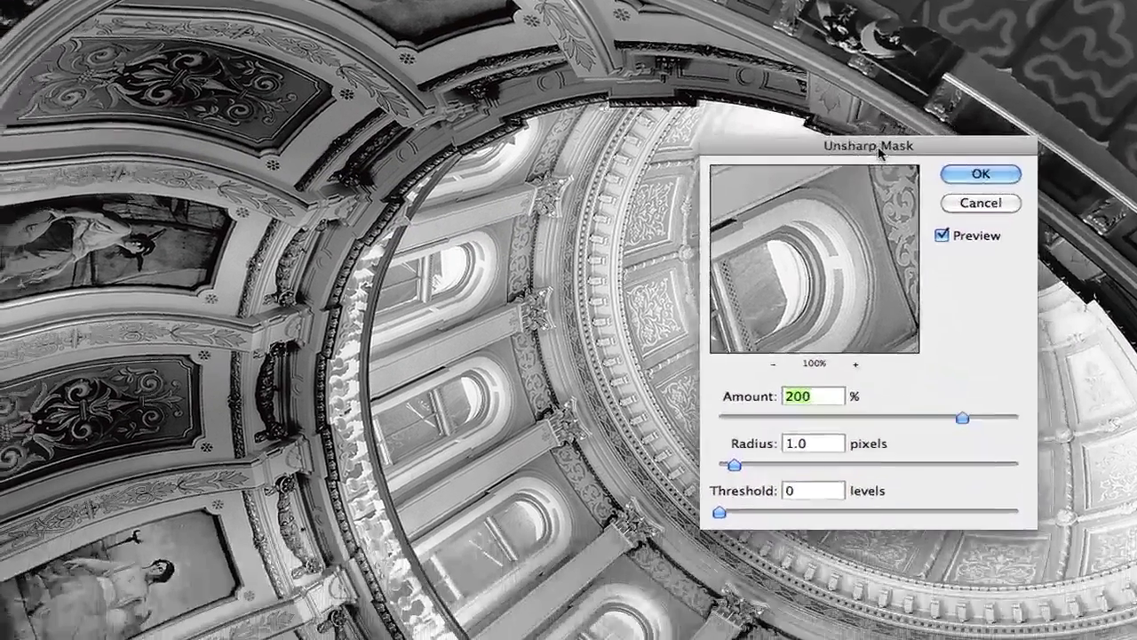
{"action": "left_click_drag", "start_coordinate": [836, 124], "coordinate": [931, 282]}
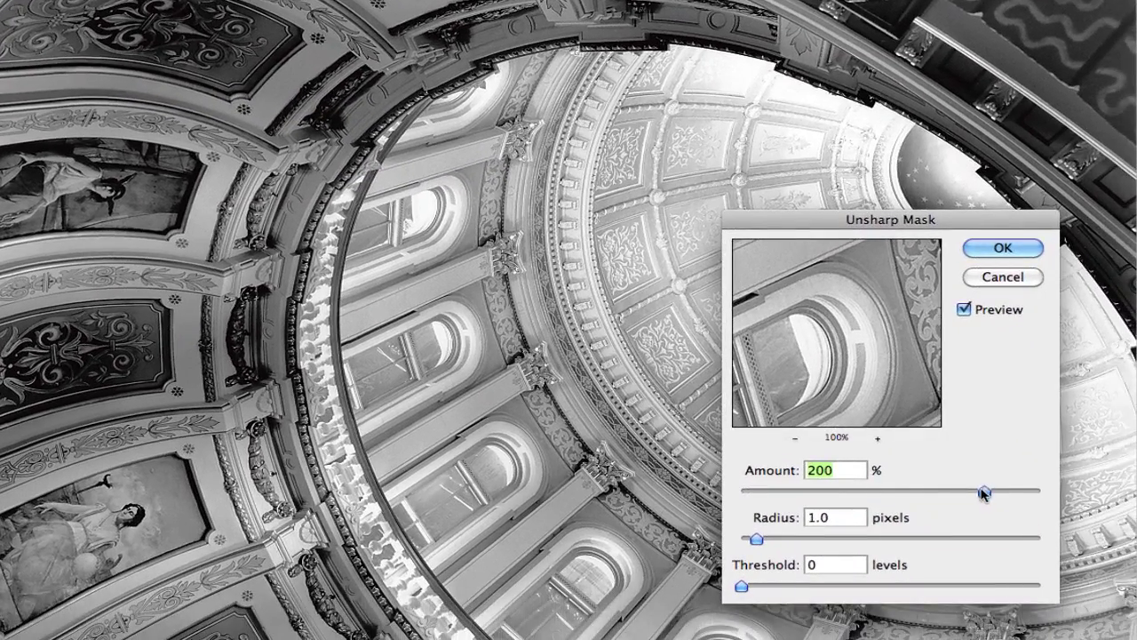
Compare several Unsharp Mask amounts, leaving Amount at 200%
{"action": "left_click_drag", "start_coordinate": [1014, 548], "coordinate": [954, 558]}
{"action": "left_click_drag", "start_coordinate": [925, 501], "coordinate": [860, 498]}
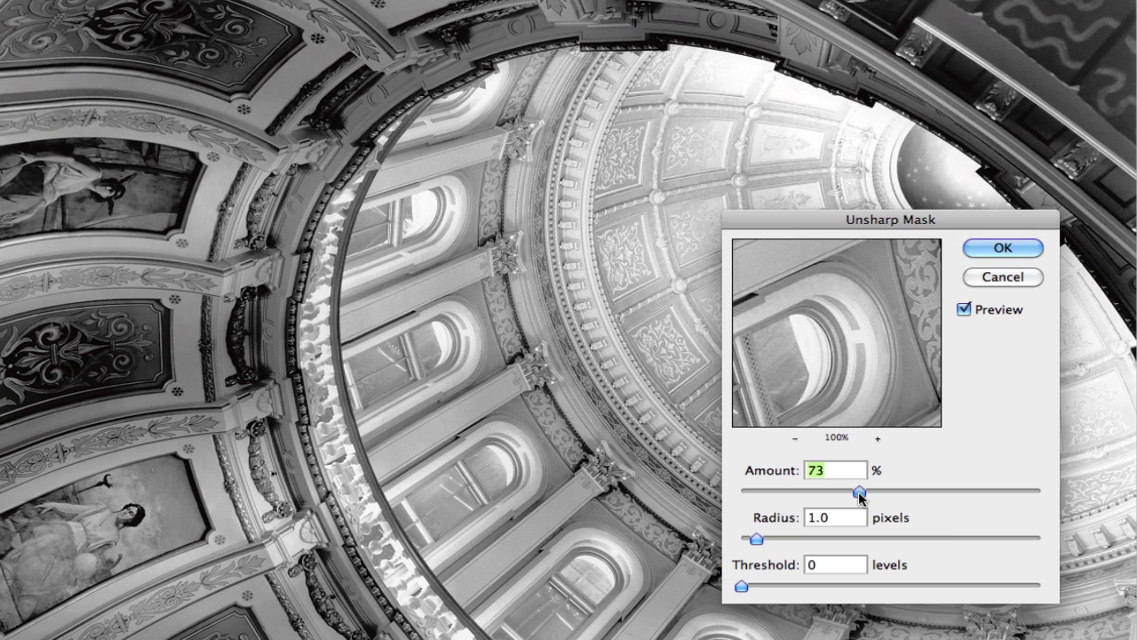
{"action": "left_click_drag", "start_coordinate": [860, 496], "coordinate": [983, 488]}
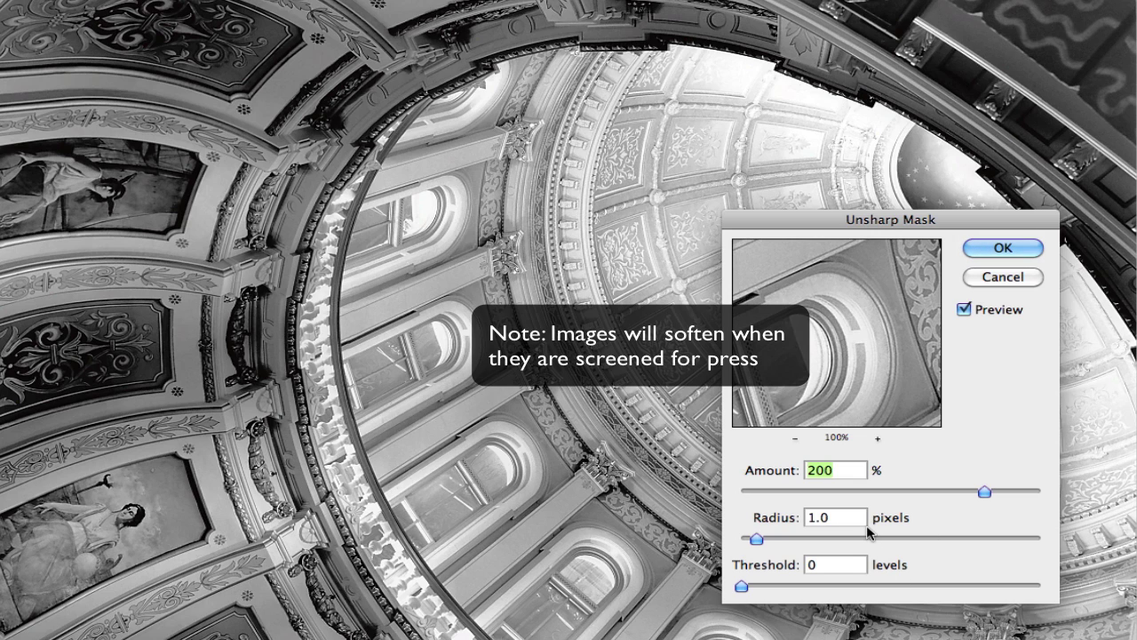
Compare larger Unsharp Mask radii, then settle on 1.0-pixel radius with threshold 0
{"action": "left_click", "coordinate": [823, 518]}
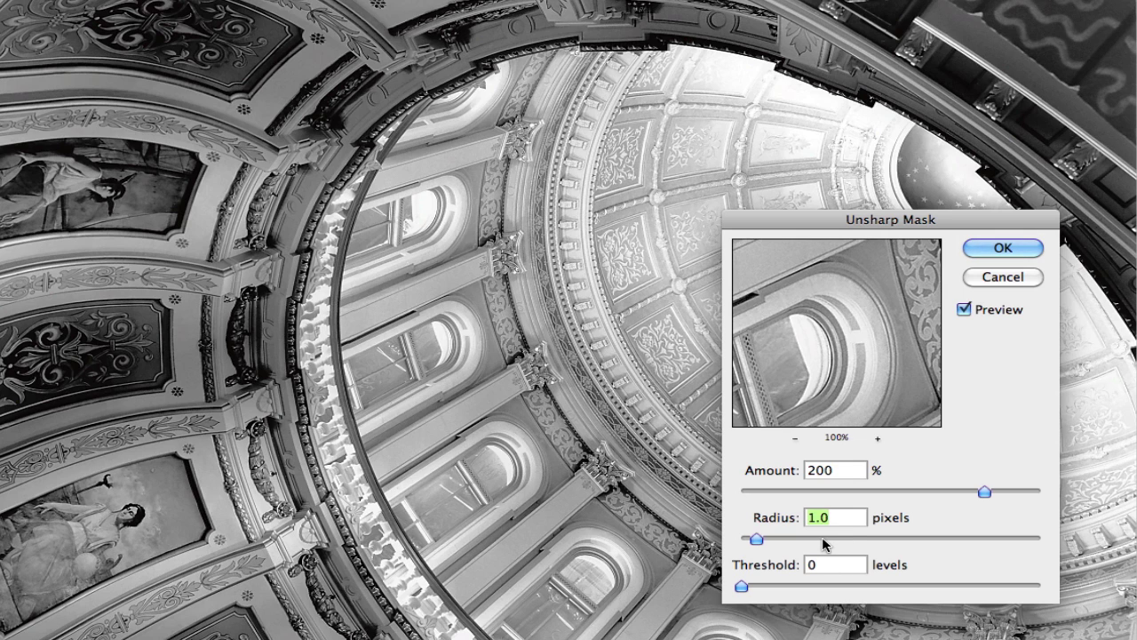
{"action": "key", "text": "Down"}
{"action": "key", "text": "Down"}
{"action": "key", "text": "Down"}
{"action": "key", "text": "Up"}
{"action": "key", "text": "Up"}
{"action": "key", "text": "Up"}
{"action": "key", "text": "Up"}
{"action": "key", "text": "Up"}
{"action": "key", "text": "Up"}
{"action": "key", "text": "Up"}
{"action": "key", "text": "Up"}
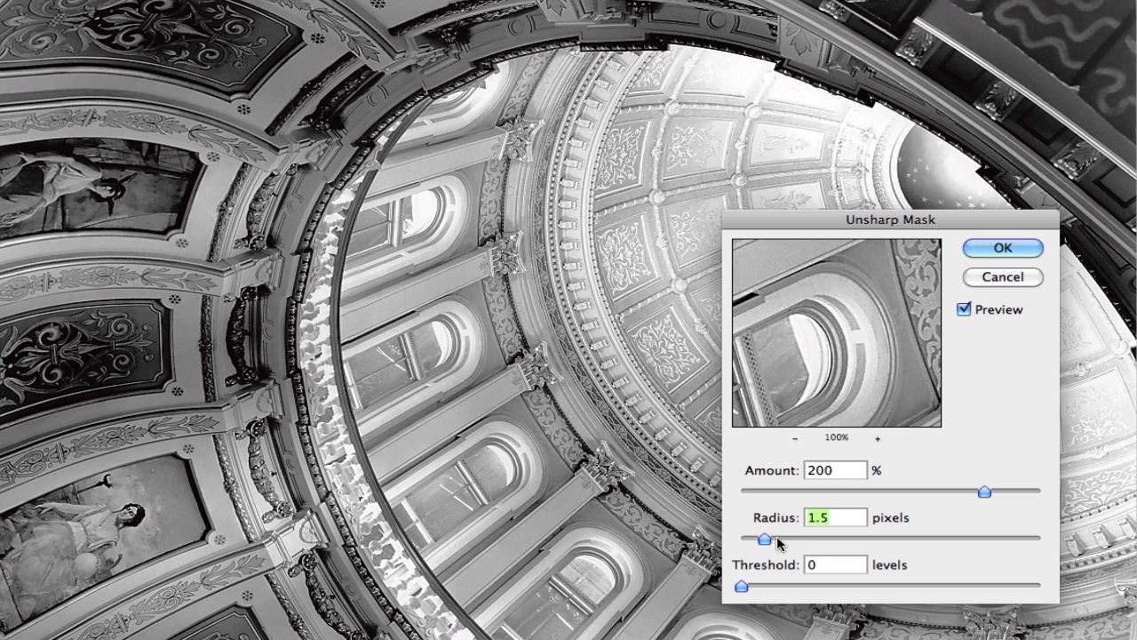
{"action": "left_click_drag", "start_coordinate": [764, 540], "coordinate": [872, 540]}
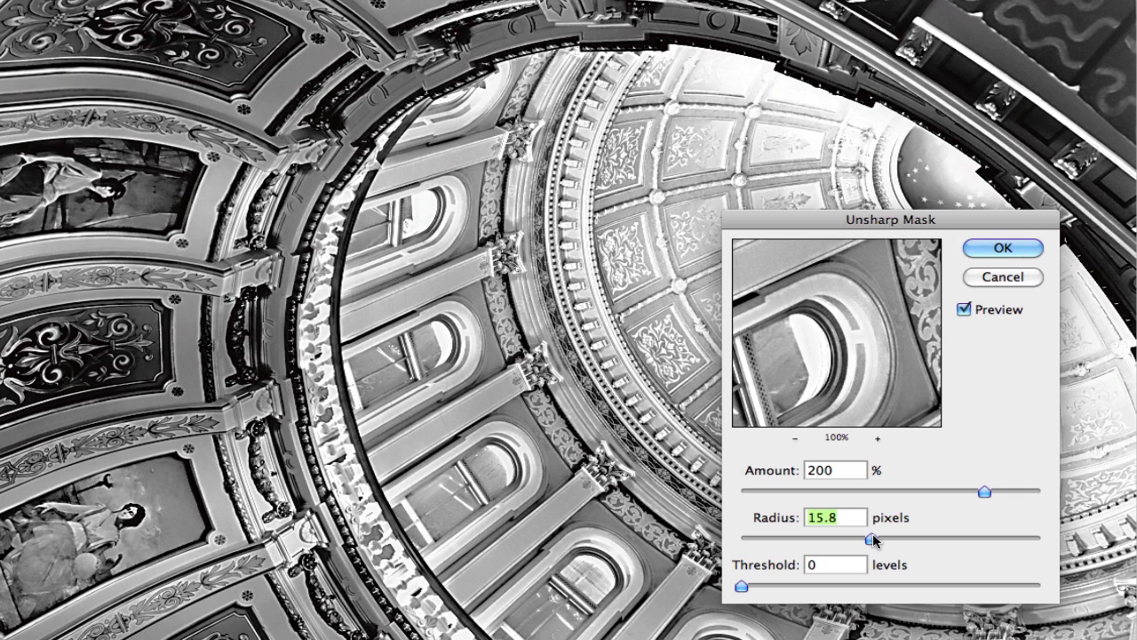
{"action": "left_click_drag", "start_coordinate": [873, 540], "coordinate": [760, 542]}
{"action": "key", "text": "Tab"}
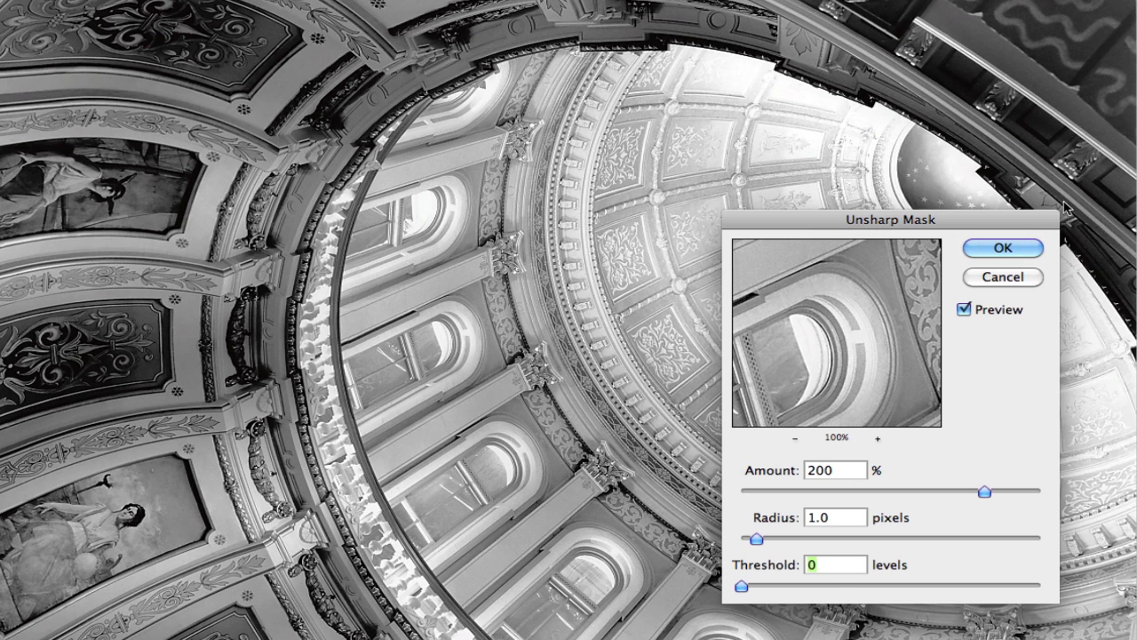
{"action": "left_click_drag", "start_coordinate": [876, 290], "coordinate": [965, 304]}
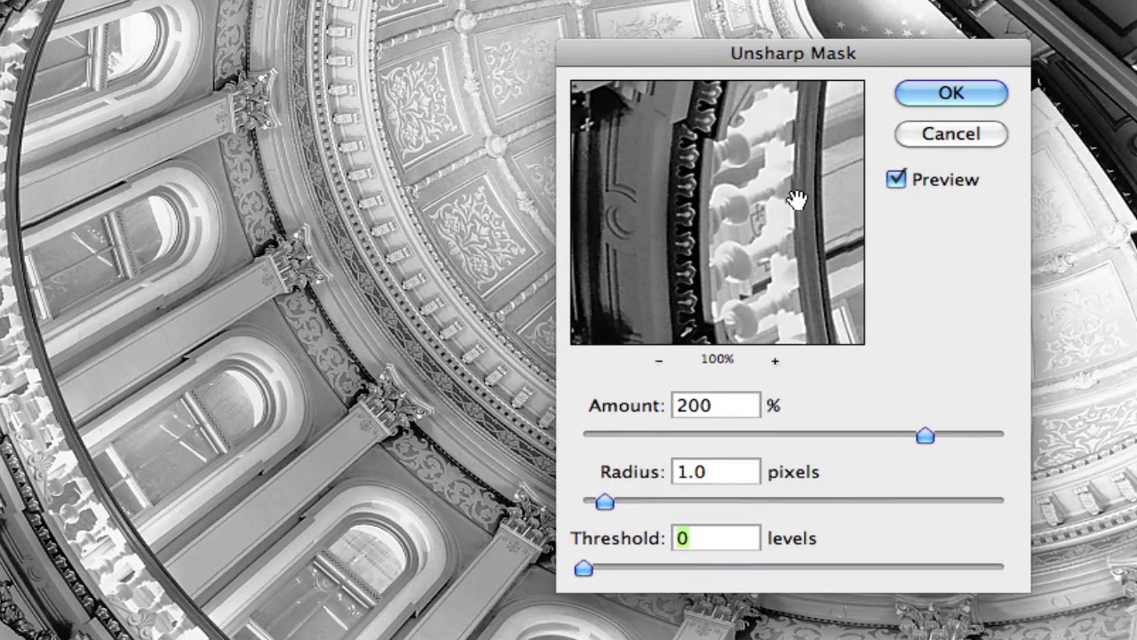
{"action": "left_click_drag", "start_coordinate": [797, 200], "coordinate": [881, 198]}
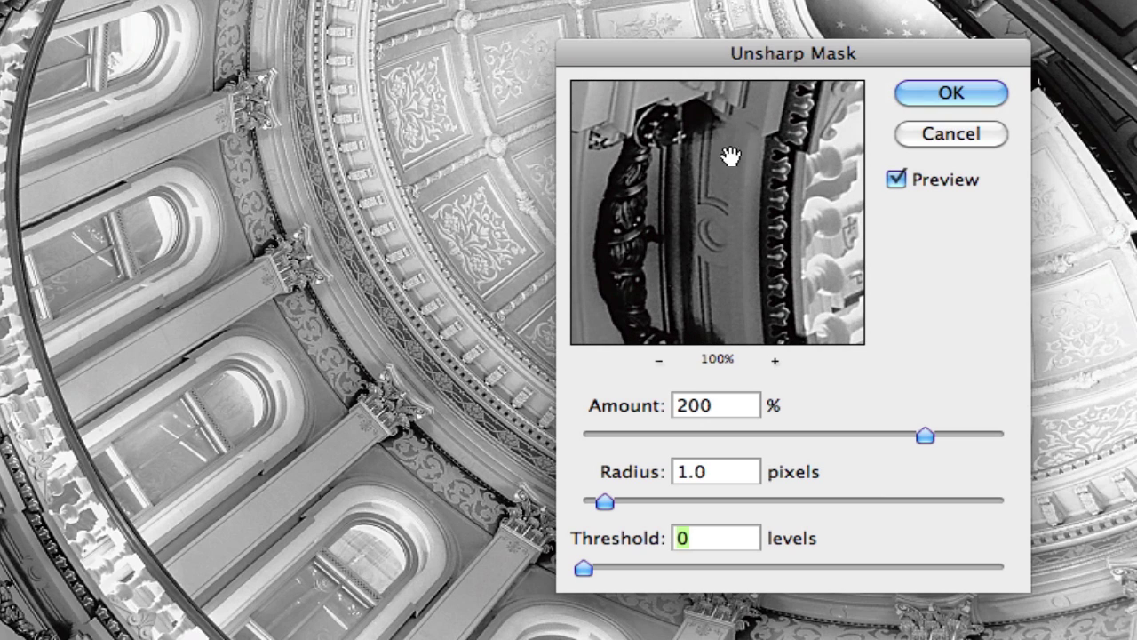
{"action": "left_click_drag", "start_coordinate": [689, 171], "coordinate": [803, 180]}
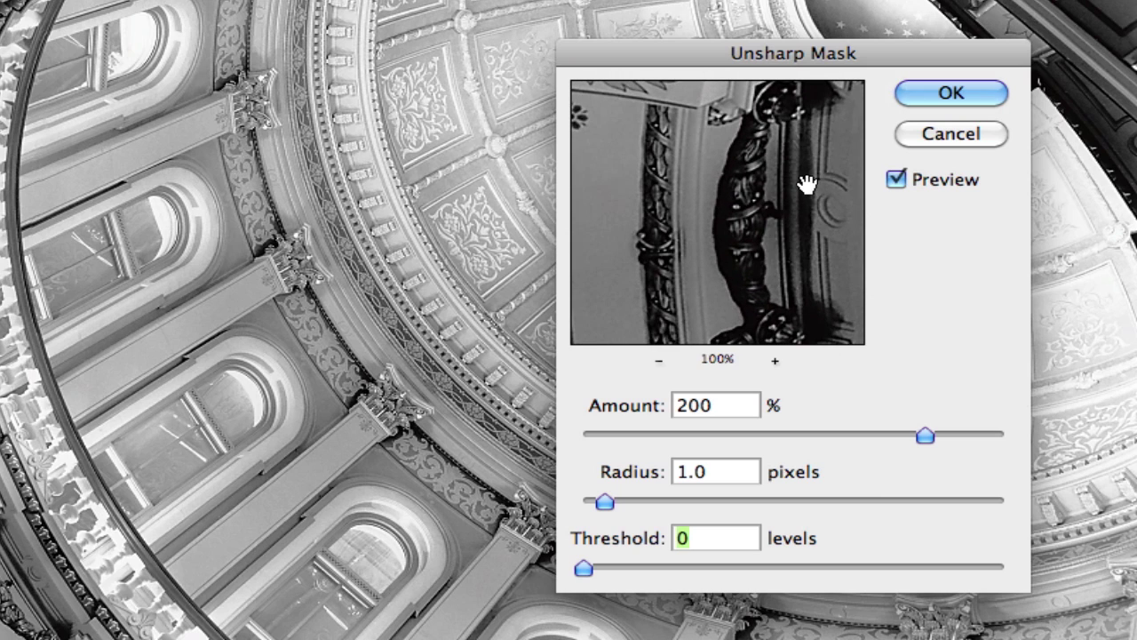
{"action": "left_click_drag", "start_coordinate": [666, 213], "coordinate": [787, 208]}
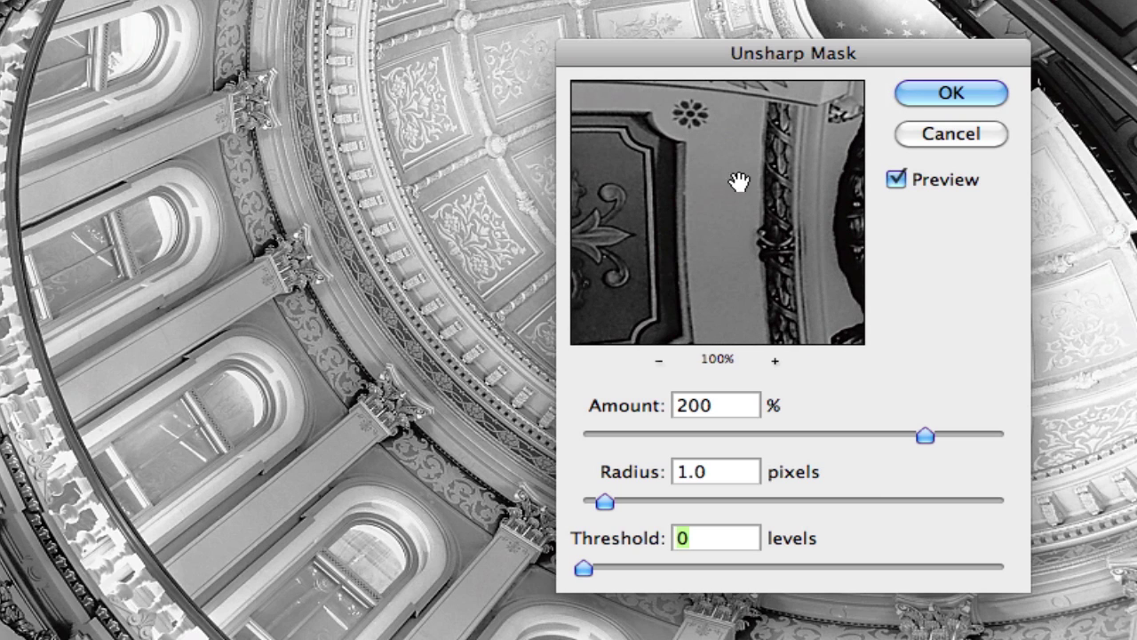
{"action": "left_click_drag", "start_coordinate": [733, 202], "coordinate": [800, 304]}
{"action": "left_click_drag", "start_coordinate": [787, 246], "coordinate": [711, 143]}
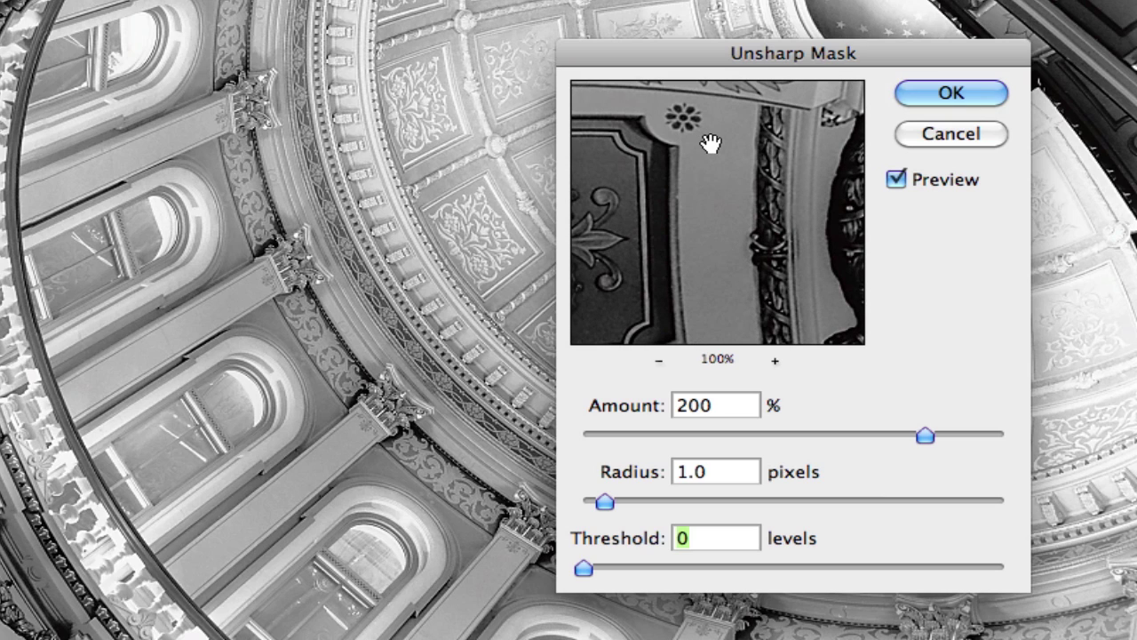